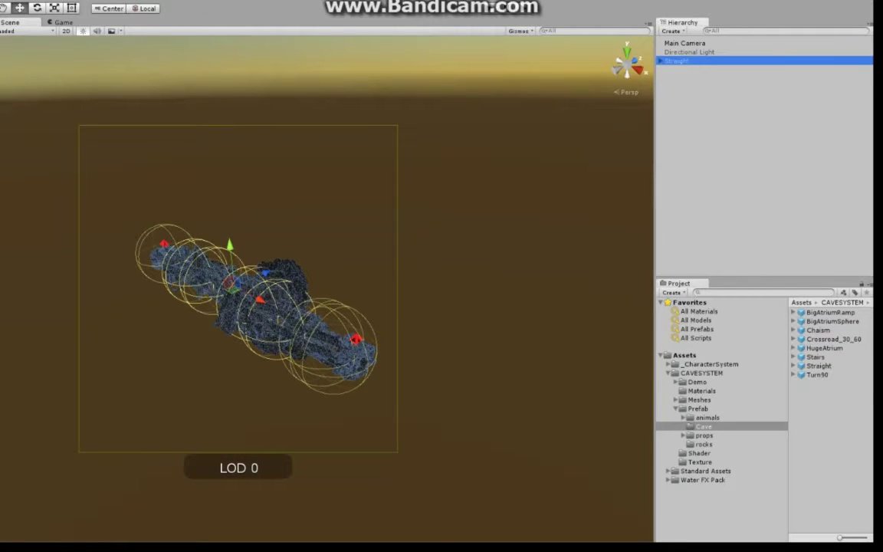
Place a Turn90 cave piece from the Cave folder into the scene beside Straight
{"action": "mouse_move", "coordinate": [817, 374]}
{"action": "left_mouse_down"}
{"action": "mouse_move", "coordinate": [364, 322]}
{"action": "mouse_move", "coordinate": [467, 375]}
{"action": "left_mouse_up"}
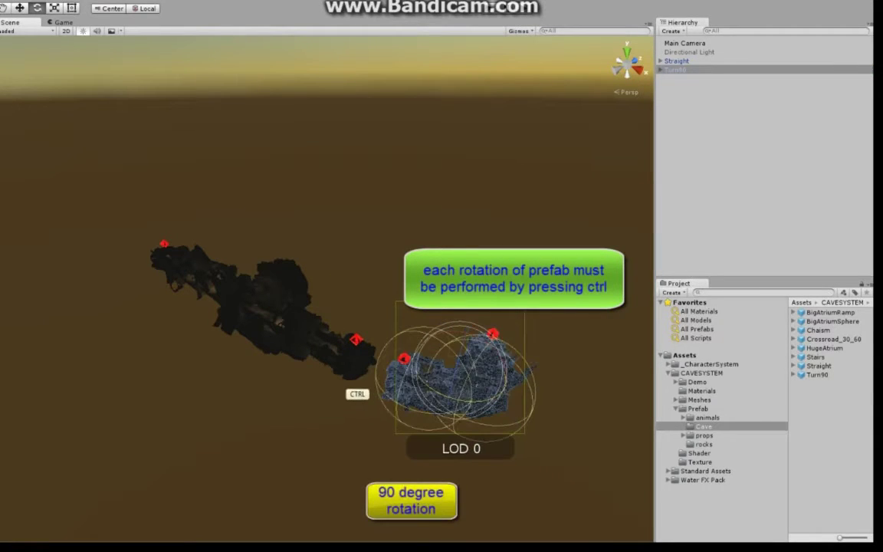
Vertex-snap Turn90 onto the Straight section's connector and add a Chaism cave piece
{"action": "left_click_drag", "start_coordinate": [322, 307], "coordinate": [376, 268], "text": "alt"}
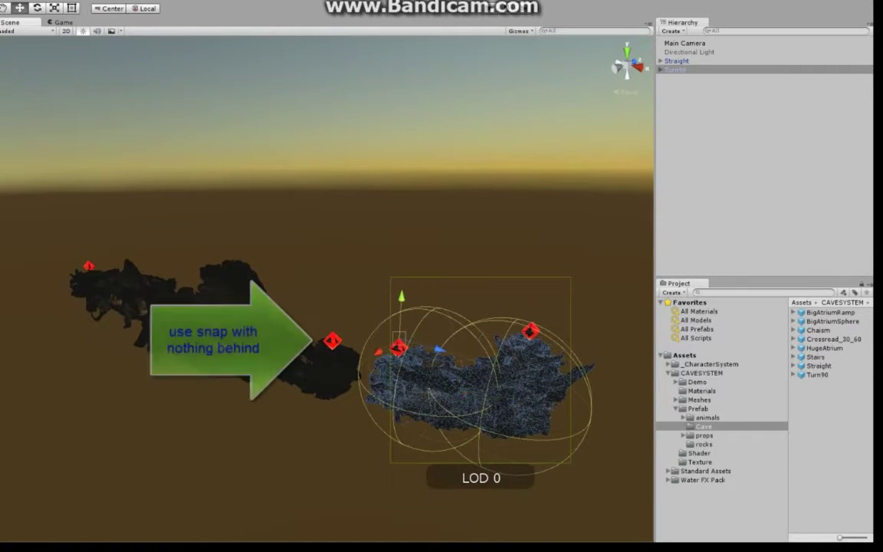
{"action": "left_click_drag", "start_coordinate": [399, 347], "coordinate": [332, 339]}
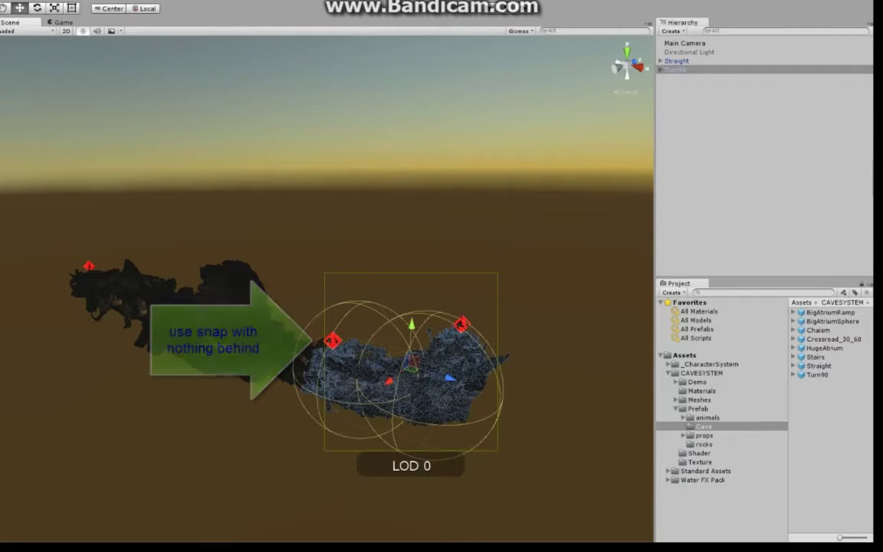
{"action": "mouse_move", "coordinate": [383, 306]}
{"action": "left_mouse_down", "text": "alt"}
{"action": "mouse_move", "coordinate": [341, 297]}
{"action": "mouse_move", "coordinate": [331, 326]}
{"action": "mouse_move", "coordinate": [316, 288]}
{"action": "left_mouse_up", "text": "alt"}
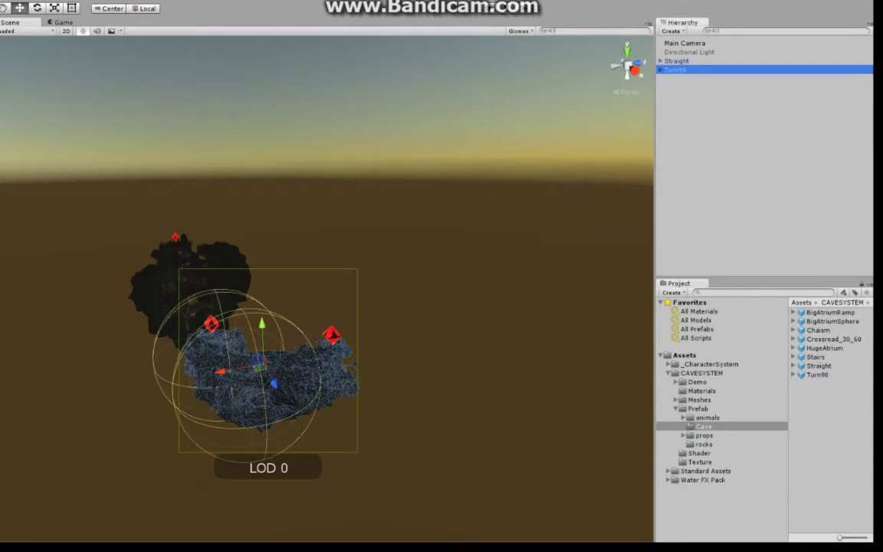
{"action": "mouse_move", "coordinate": [818, 330]}
{"action": "left_mouse_down"}
{"action": "mouse_move", "coordinate": [211, 175]}
{"action": "mouse_move", "coordinate": [433, 169]}
{"action": "mouse_move", "coordinate": [420, 341]}
{"action": "left_mouse_up"}
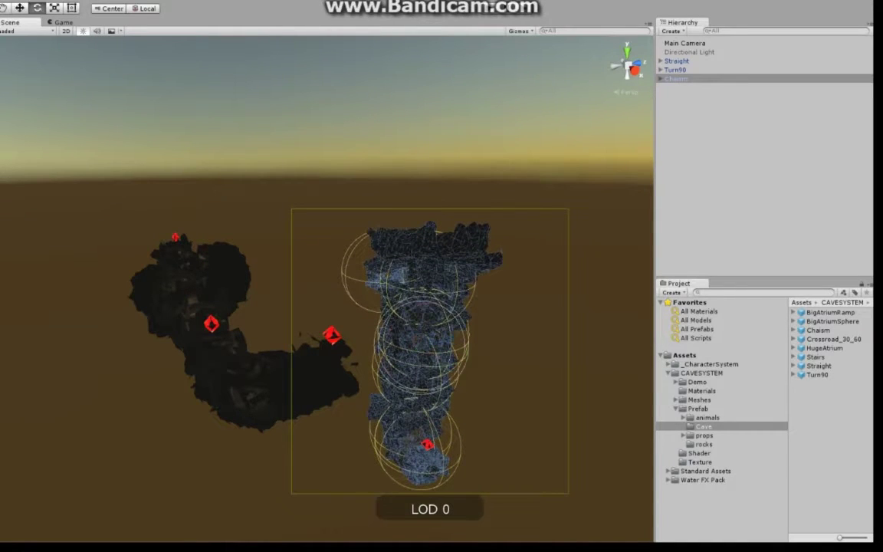
Rotate the Chaism piece in snapped steps to line it up with the cave
{"action": "left_click_drag", "start_coordinate": [429, 381], "coordinate": [448, 381], "text": "ctrl"}
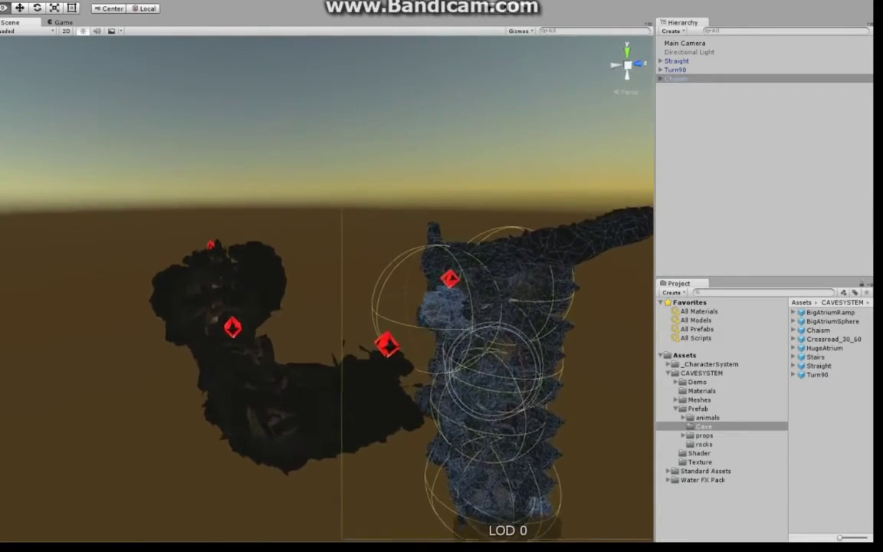
{"action": "scroll", "coordinate": [328, 289], "scroll_direction": "up", "scroll_amount": 5}
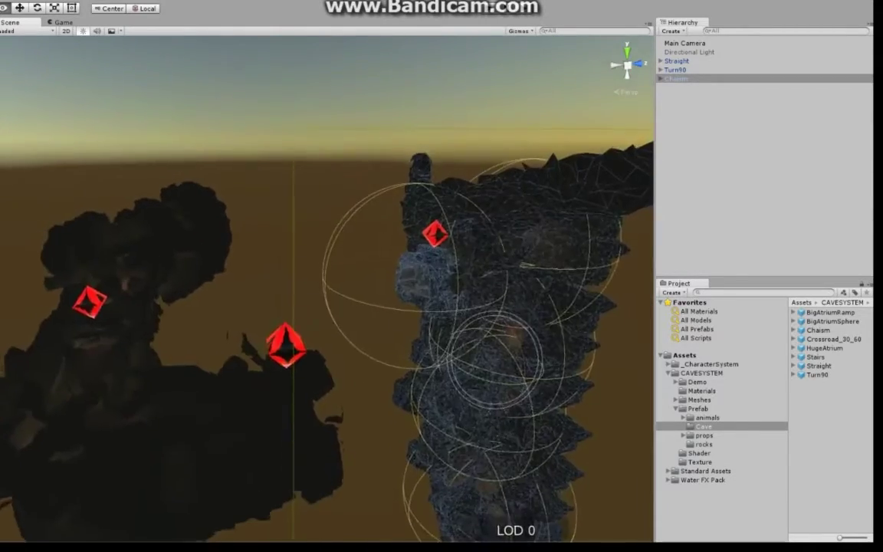
{"action": "scroll", "coordinate": [327, 289], "scroll_direction": "down", "scroll_amount": 4}
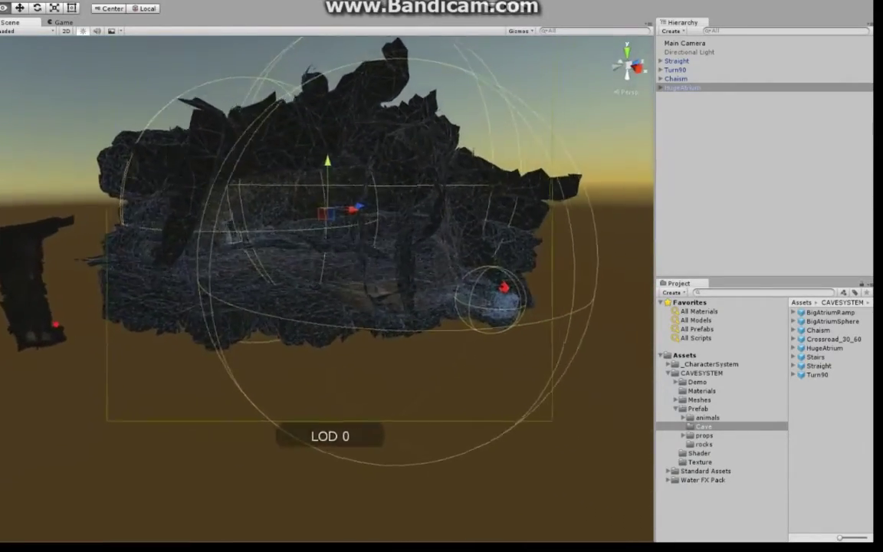
Turn the HugeAtrium piece 90 degrees and orbit to check the joint from above
{"action": "key", "text": "e"}
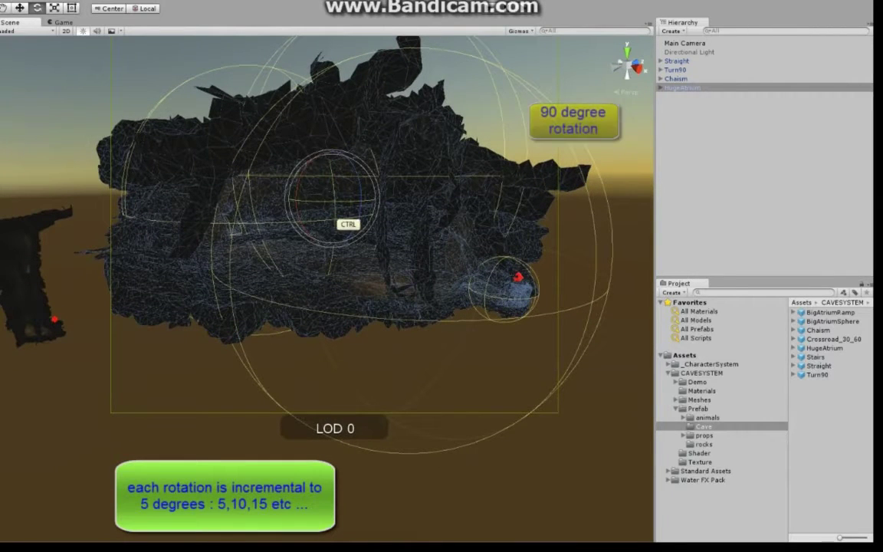
{"action": "left_click_drag", "start_coordinate": [340, 224], "coordinate": [218, 228], "text": "ctrl"}
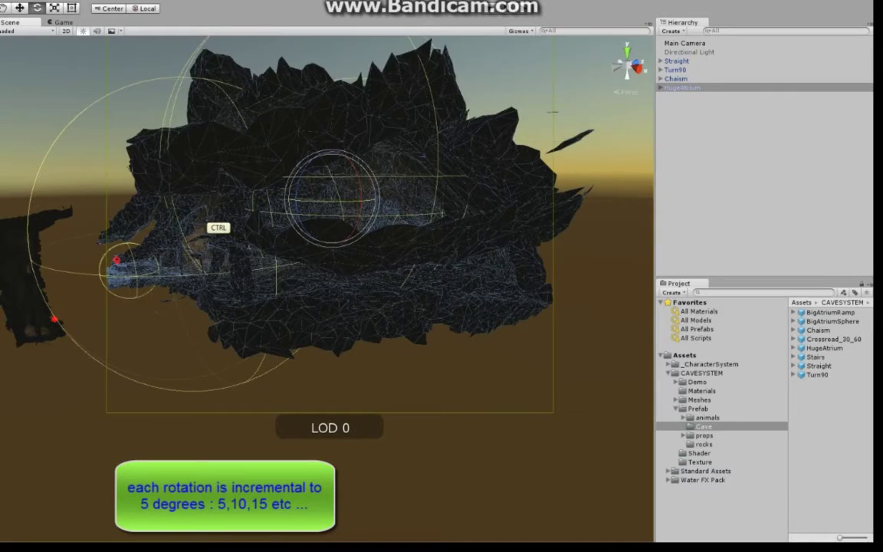
{"action": "mouse_move", "coordinate": [330, 230]}
{"action": "left_mouse_down", "text": "alt"}
{"action": "mouse_move", "coordinate": [517, 216]}
{"action": "mouse_move", "coordinate": [536, 178]}
{"action": "mouse_move", "coordinate": [552, 178]}
{"action": "left_mouse_up", "text": "alt"}
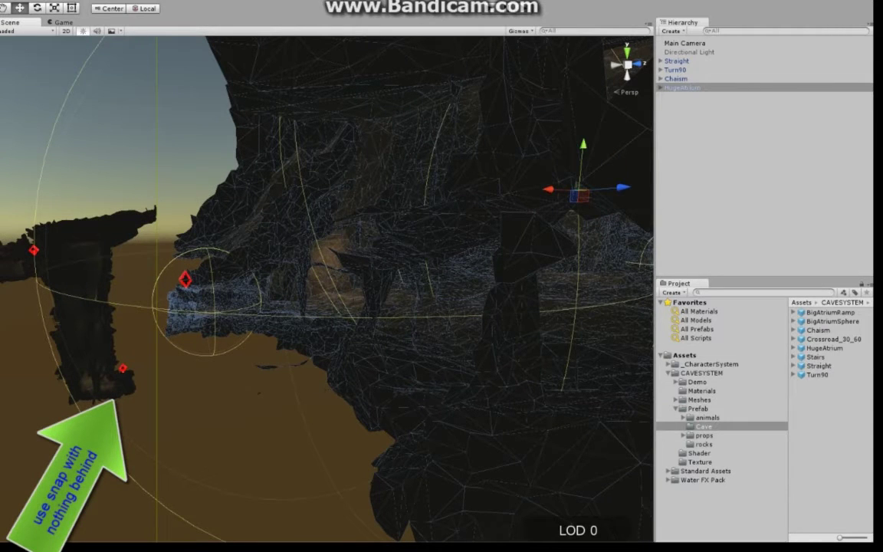
{"action": "mouse_move", "coordinate": [551, 178]}
{"action": "left_mouse_down", "text": "alt"}
{"action": "mouse_move", "coordinate": [506, 107]}
{"action": "mouse_move", "coordinate": [502, 176]}
{"action": "mouse_move", "coordinate": [537, 177]}
{"action": "mouse_move", "coordinate": [460, 199]}
{"action": "mouse_move", "coordinate": [430, 230]}
{"action": "left_mouse_up", "text": "alt"}
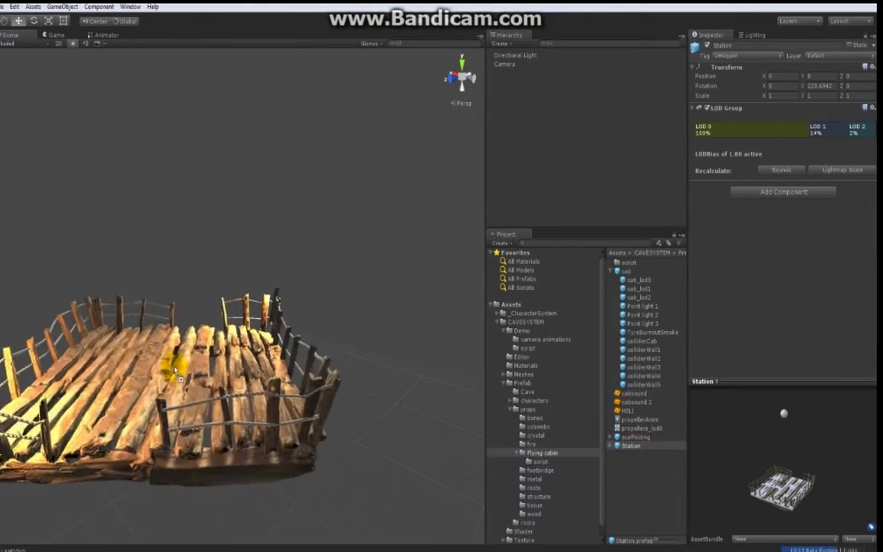
Place a Station platform and duplicate it into Station 1–3 at varied heights and distances
{"action": "left_click_drag", "start_coordinate": [633, 447], "coordinate": [184, 398]}
{"action": "left_click_drag", "start_coordinate": [163, 291], "coordinate": [155, 287]}
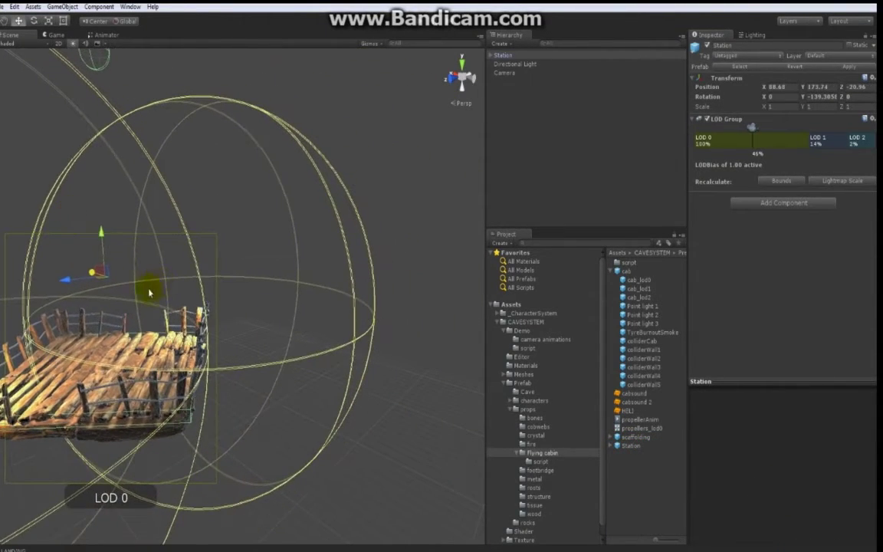
{"action": "key", "text": "ctrl+d"}
{"action": "mouse_move", "coordinate": [64, 285]}
{"action": "left_mouse_down"}
{"action": "mouse_move", "coordinate": [365, 206]}
{"action": "mouse_move", "coordinate": [212, 294]}
{"action": "mouse_move", "coordinate": [349, 281]}
{"action": "left_mouse_up"}
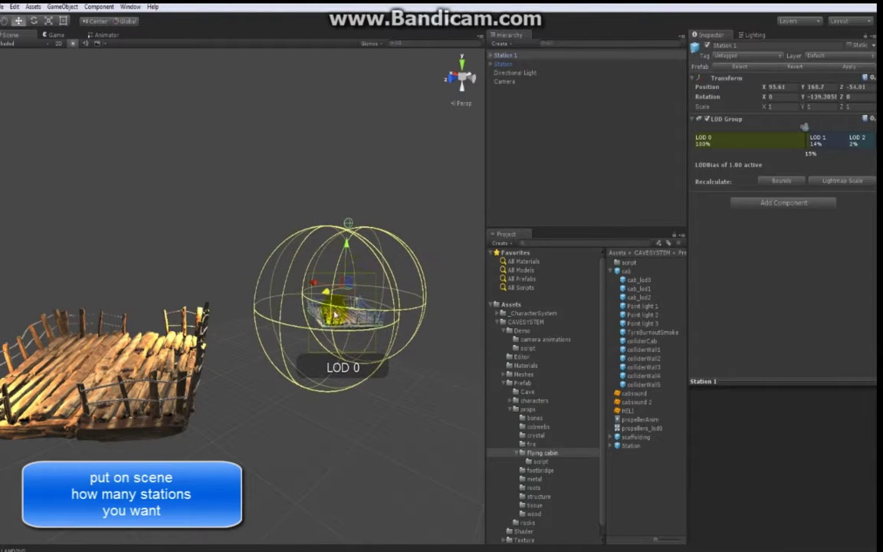
{"action": "left_click_drag", "start_coordinate": [308, 295], "coordinate": [376, 295]}
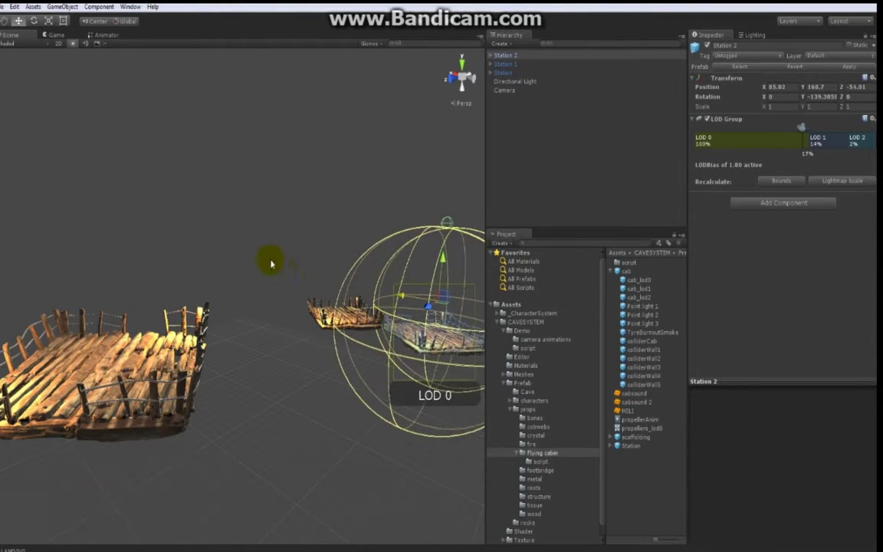
{"action": "left_click_drag", "start_coordinate": [269, 260], "coordinate": [327, 274], "text": "alt"}
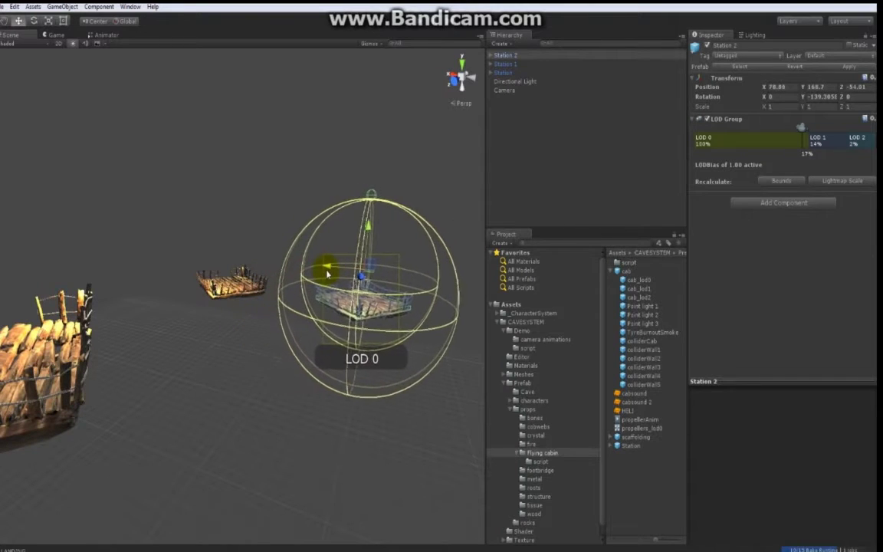
{"action": "left_click_drag", "start_coordinate": [371, 242], "coordinate": [371, 319]}
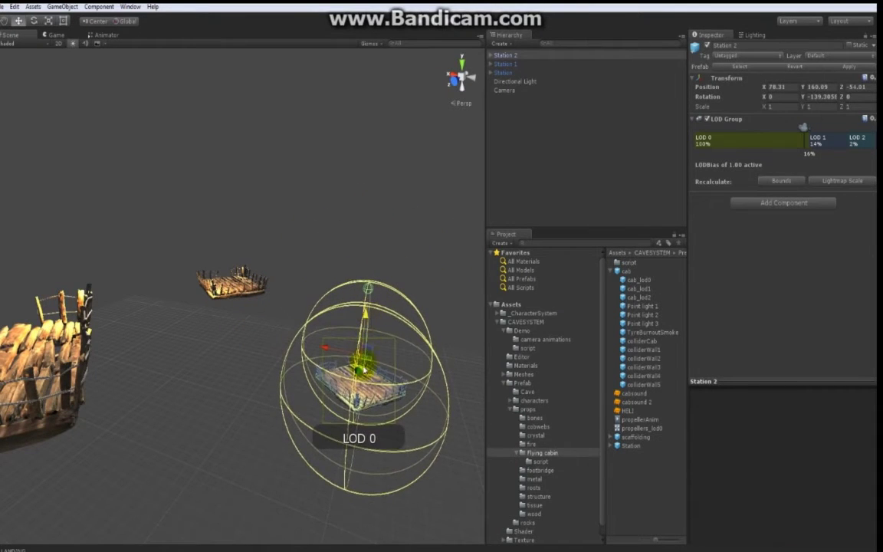
{"action": "left_click_drag", "start_coordinate": [358, 374], "coordinate": [368, 304]}
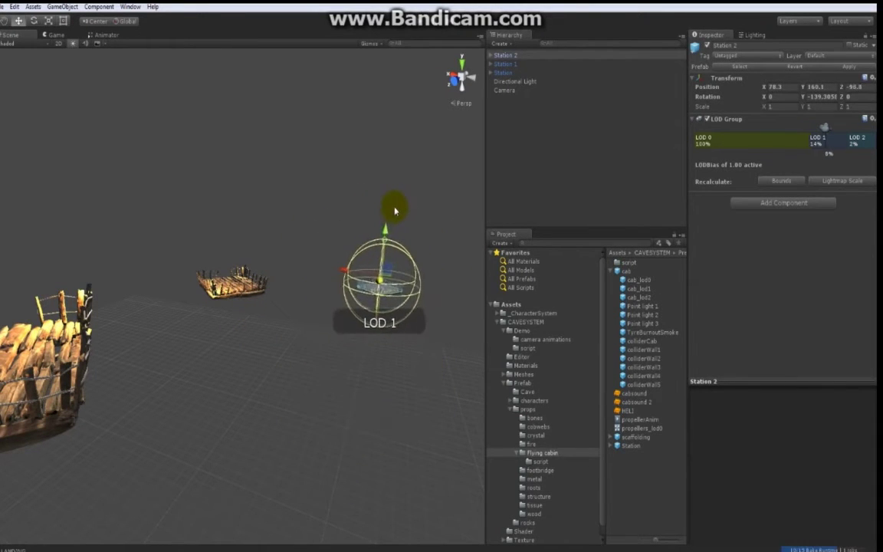
{"action": "left_click_drag", "start_coordinate": [277, 197], "coordinate": [365, 214], "text": "alt"}
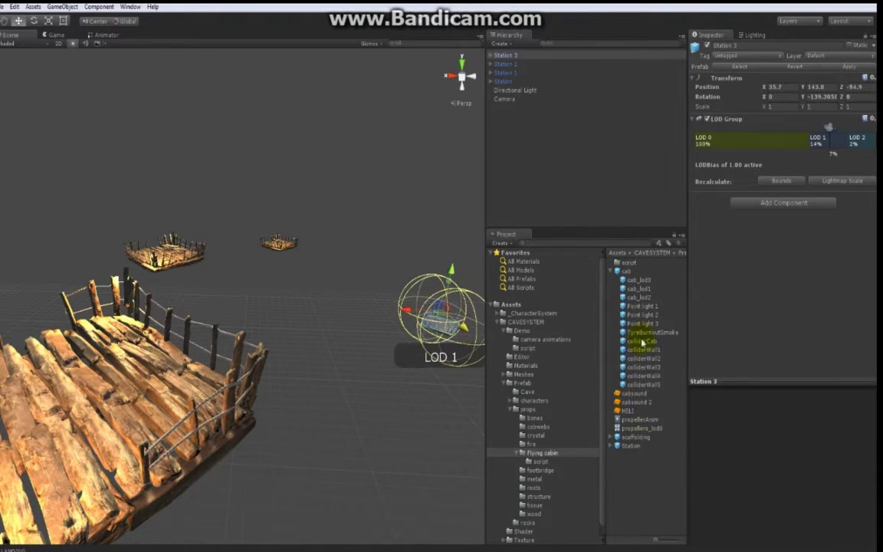
Drop the cab prefab into the scene, frame it, and set it on the nearest Station
{"action": "left_click", "coordinate": [627, 272]}
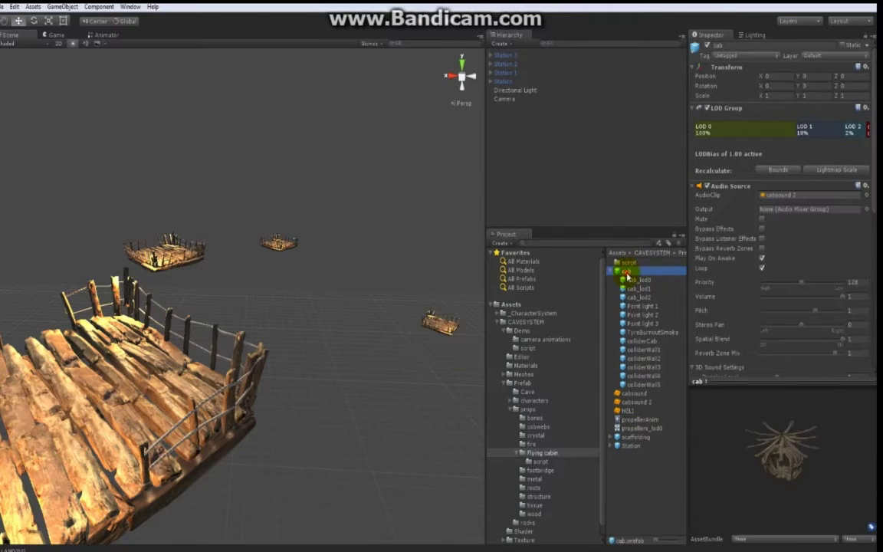
{"action": "left_click_drag", "start_coordinate": [627, 276], "coordinate": [163, 355]}
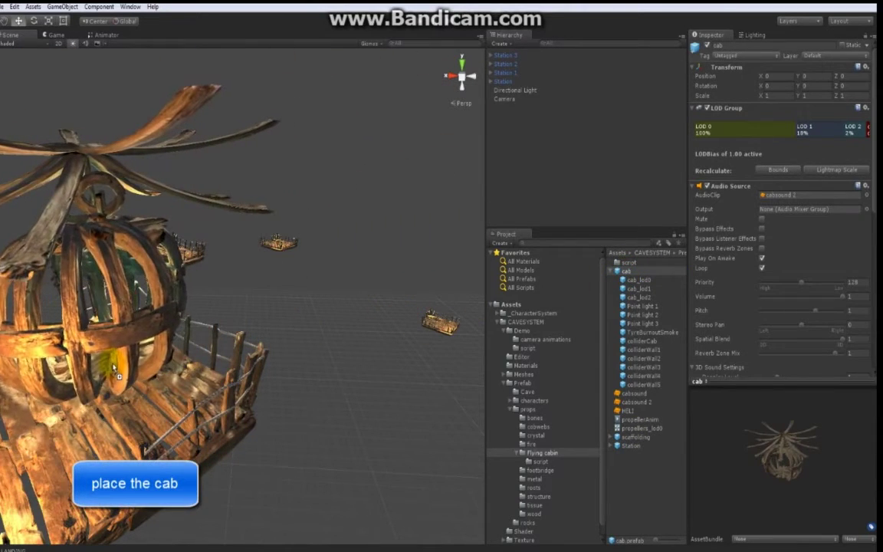
{"action": "left_click_drag", "start_coordinate": [121, 370], "coordinate": [259, 333]}
{"action": "key", "text": "f"}
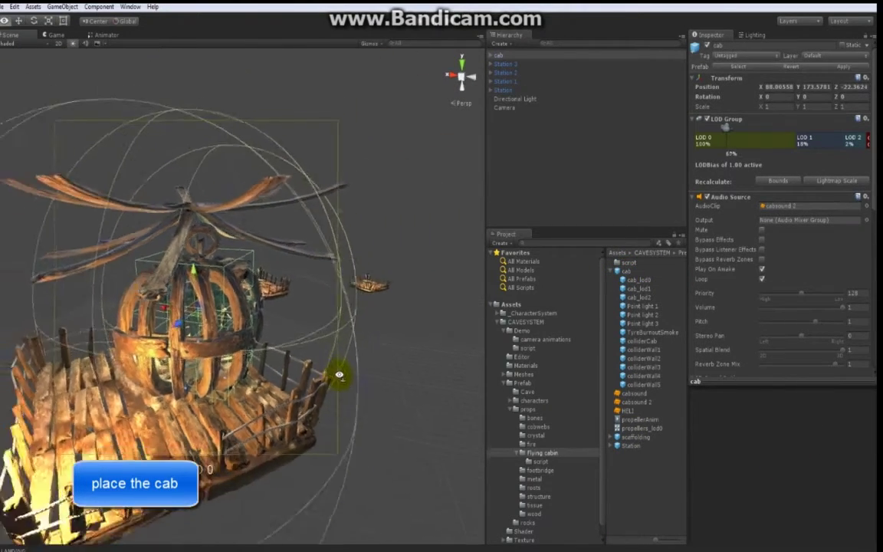
{"action": "left_click_drag", "start_coordinate": [210, 326], "coordinate": [197, 341]}
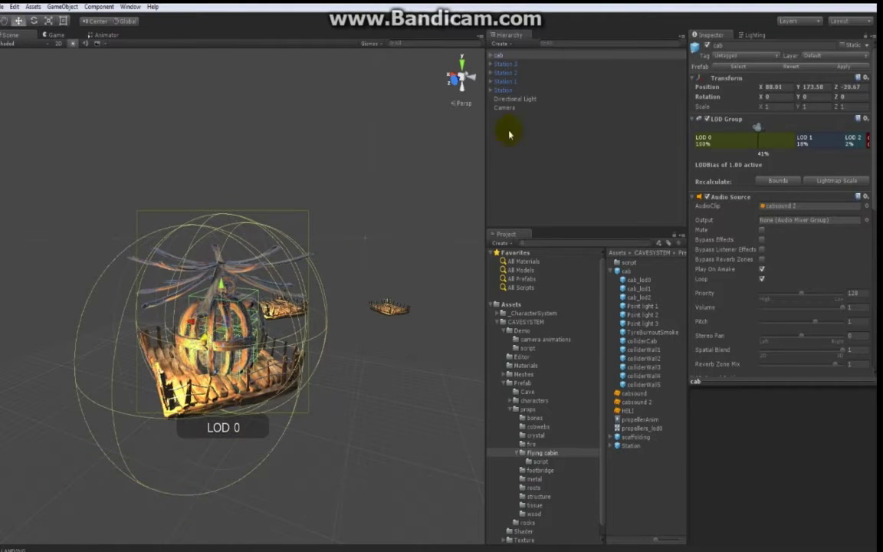
Set the cab's Fly Cabway waypoint count to 4
{"action": "scroll", "coordinate": [798, 299], "scroll_direction": "down", "scroll_amount": 5}
{"action": "scroll", "coordinate": [797, 300], "scroll_direction": "down", "scroll_amount": 5}
{"action": "scroll", "coordinate": [797, 300], "scroll_direction": "down", "scroll_amount": 2}
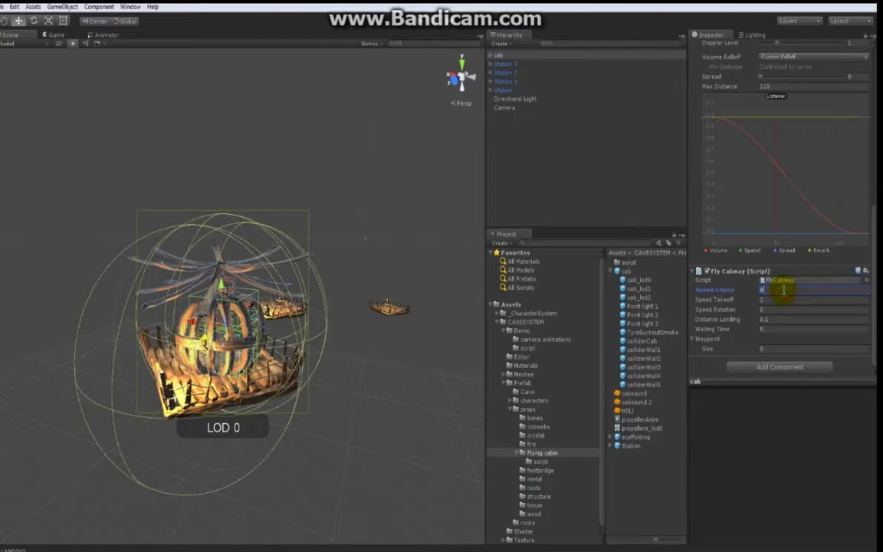
{"action": "left_click", "coordinate": [778, 351]}
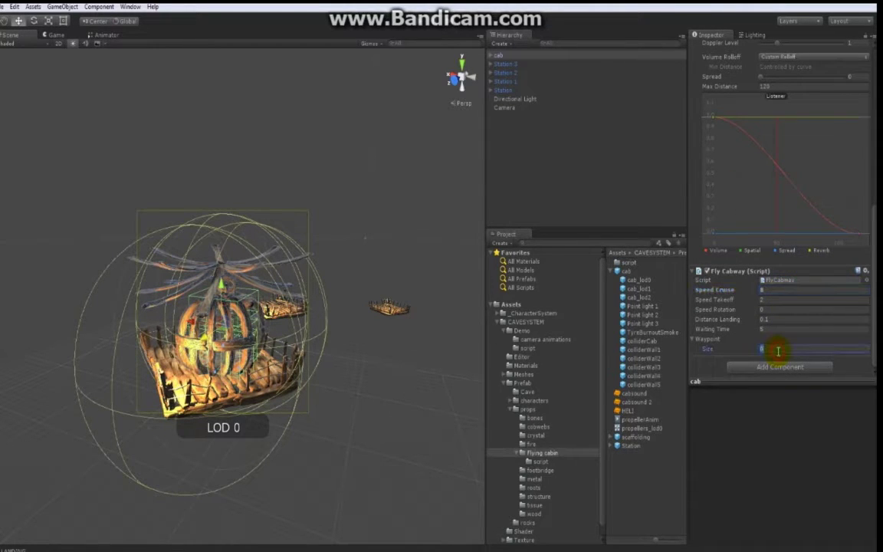
{"action": "type", "text": "4"}
{"action": "key", "text": "Return"}
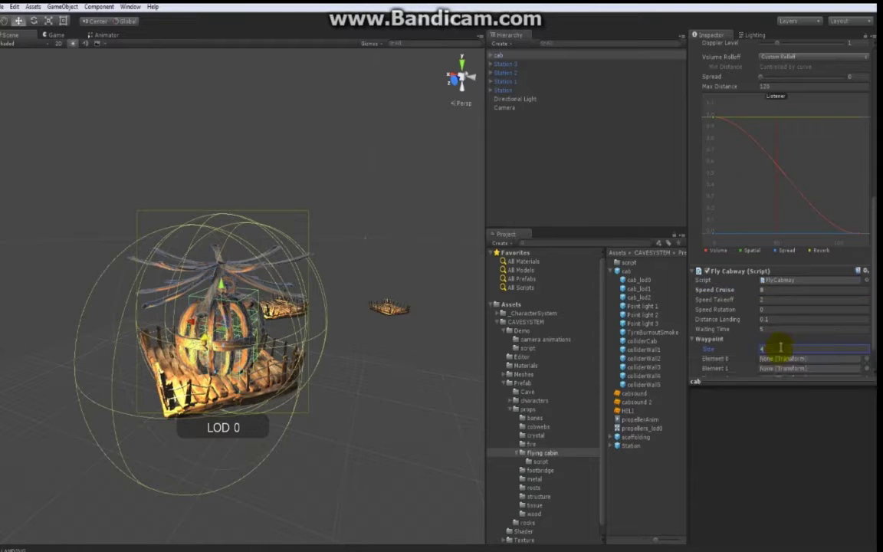
{"action": "scroll", "coordinate": [788, 297], "scroll_direction": "down", "scroll_amount": 2}
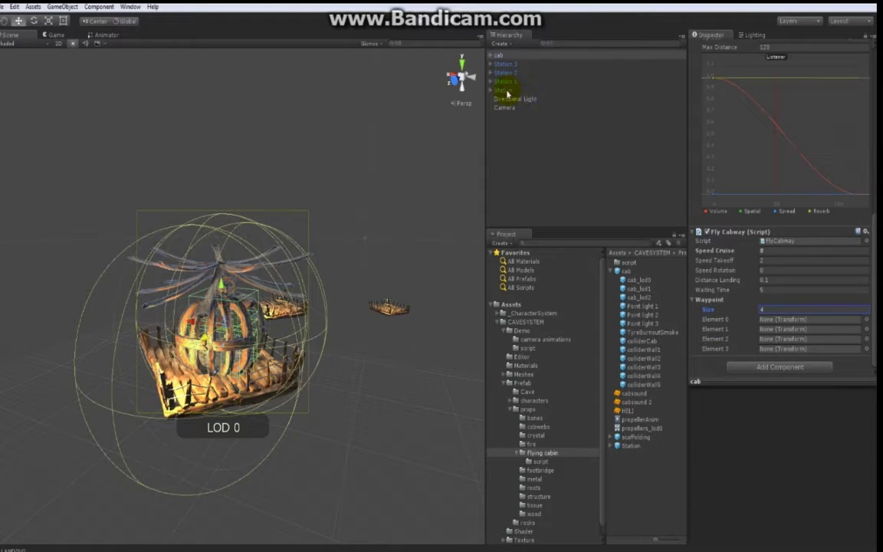
Assign Station, Station 1, Station 2 and Station 3 as the four waypoints in order
{"action": "left_click_drag", "start_coordinate": [518, 93], "coordinate": [774, 322]}
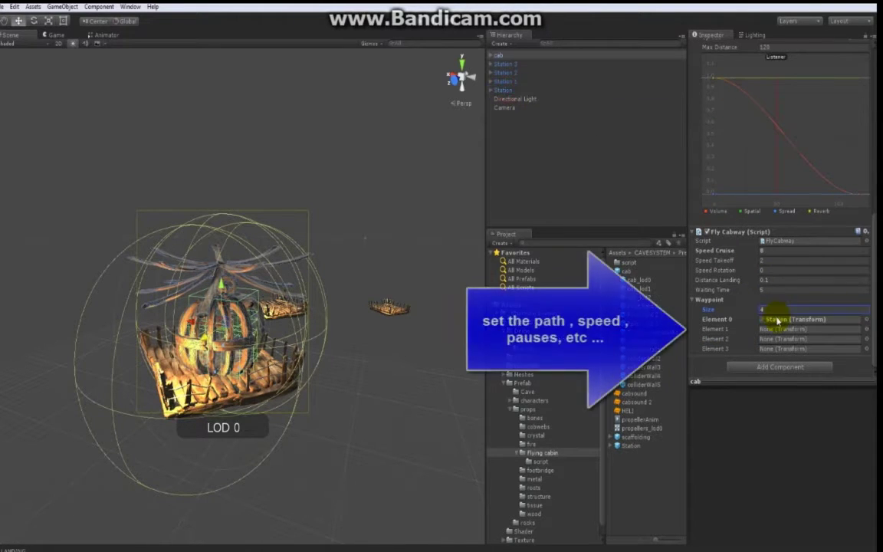
{"action": "left_click_drag", "start_coordinate": [512, 83], "coordinate": [797, 329]}
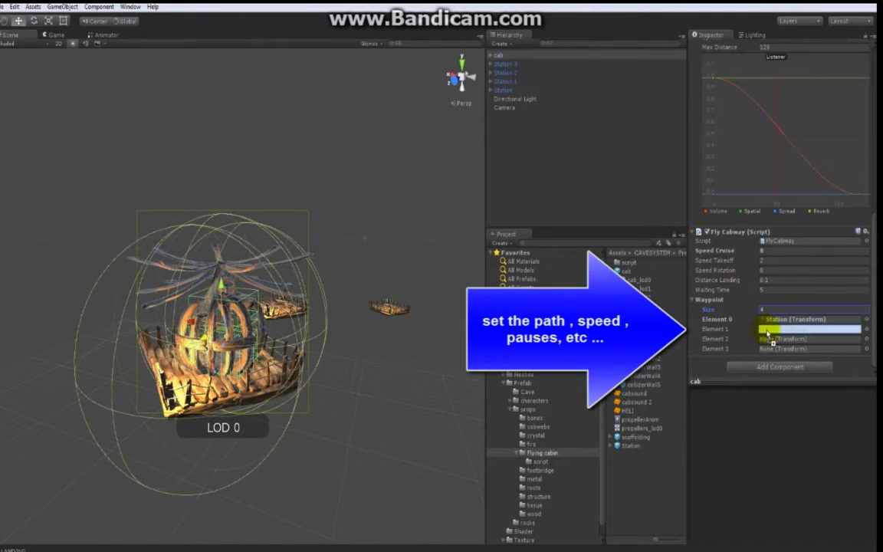
{"action": "left_click_drag", "start_coordinate": [506, 73], "coordinate": [797, 338]}
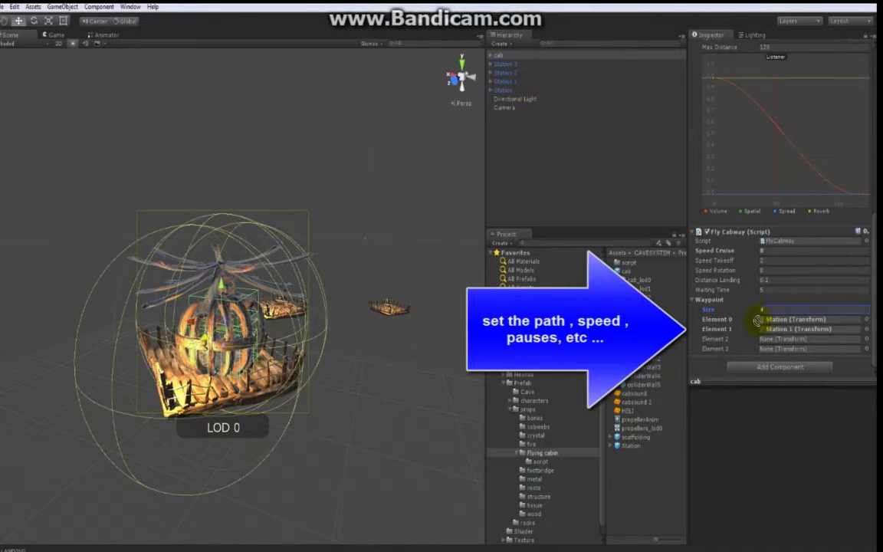
{"action": "left_click_drag", "start_coordinate": [514, 66], "coordinate": [789, 352]}
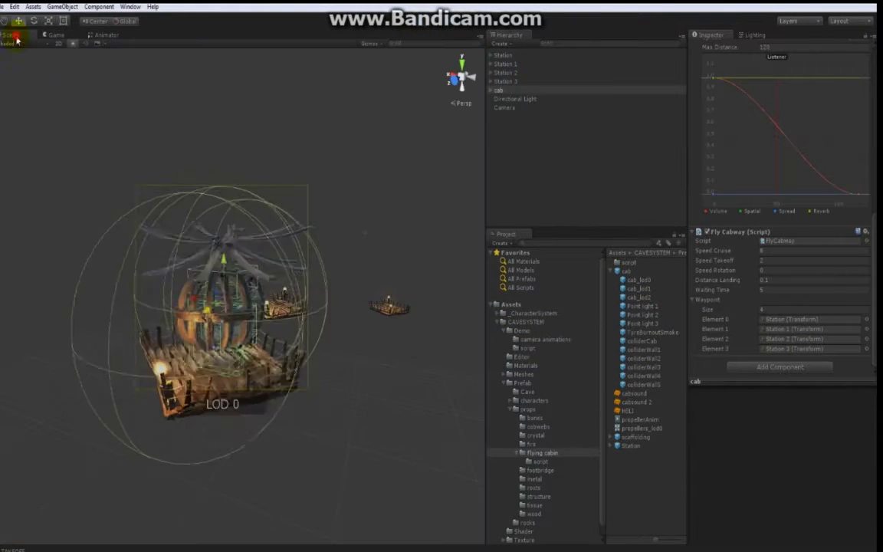
Deselect the cab and orbit the view around the station platforms
{"action": "left_click", "coordinate": [416, 174]}
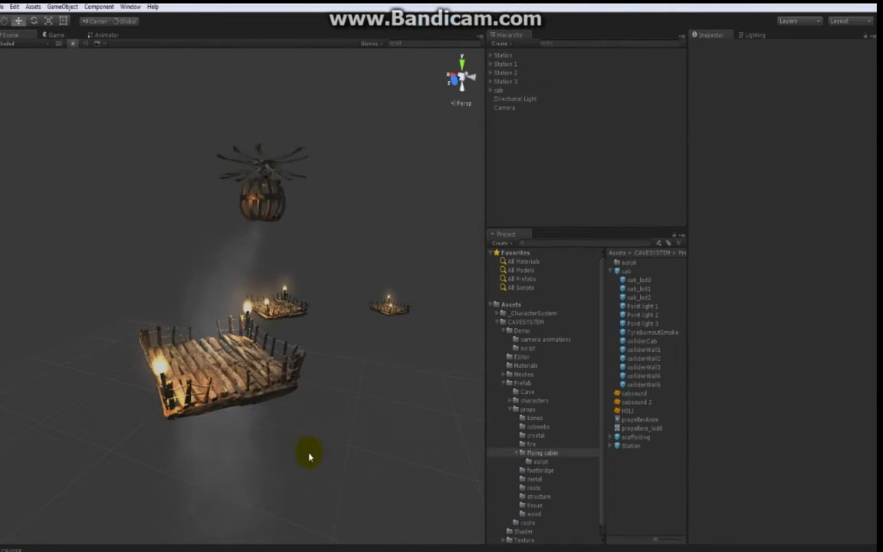
{"action": "left_click_drag", "start_coordinate": [309, 457], "coordinate": [374, 450], "text": "alt"}
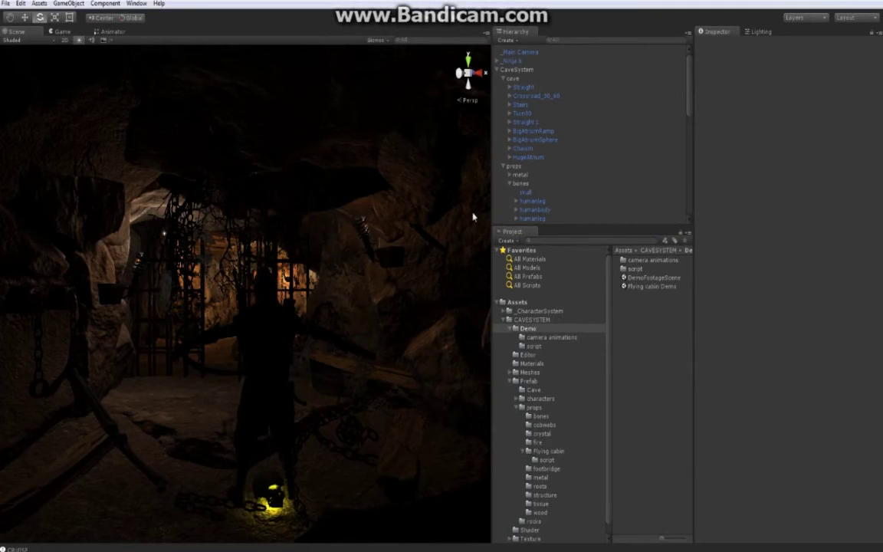
Open the CaveSystem Texture Utility and apply texture set 2 to Straight
{"action": "left_click", "coordinate": [139, 4]}
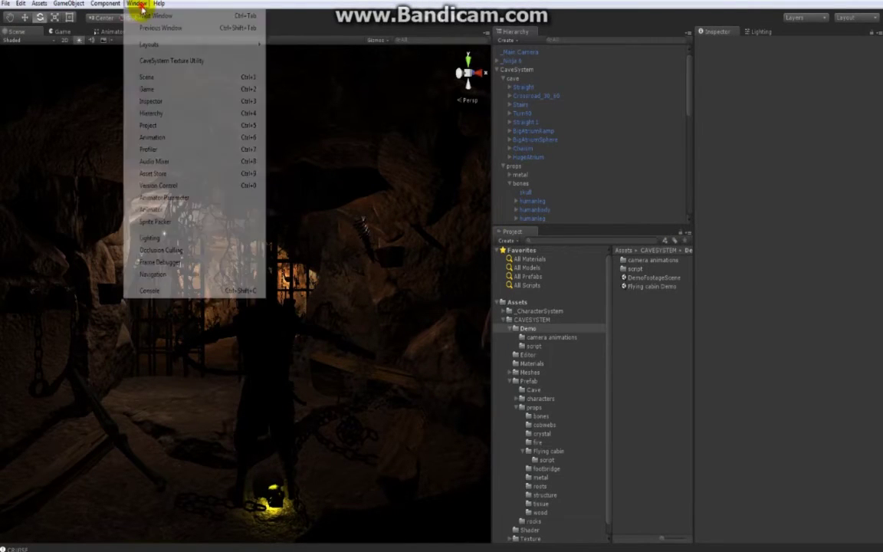
{"action": "left_click", "coordinate": [173, 61]}
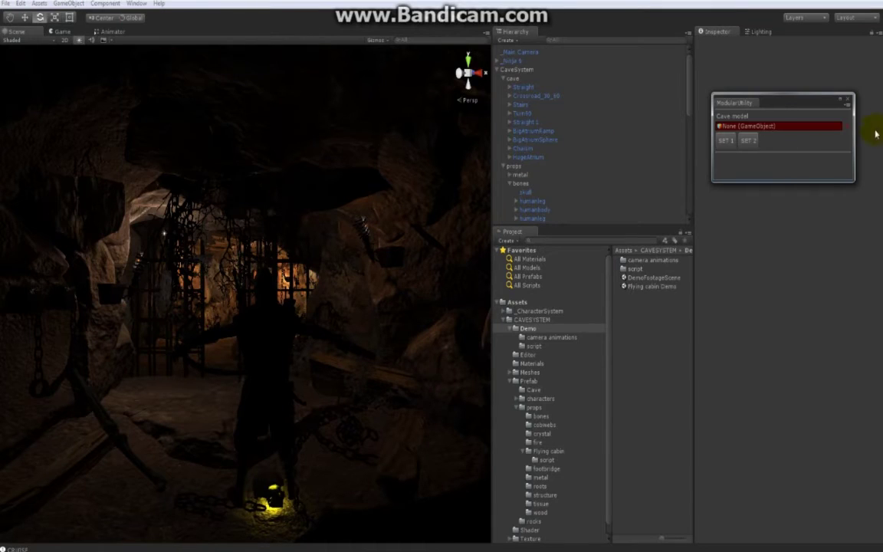
{"action": "left_click_drag", "start_coordinate": [782, 102], "coordinate": [782, 119]}
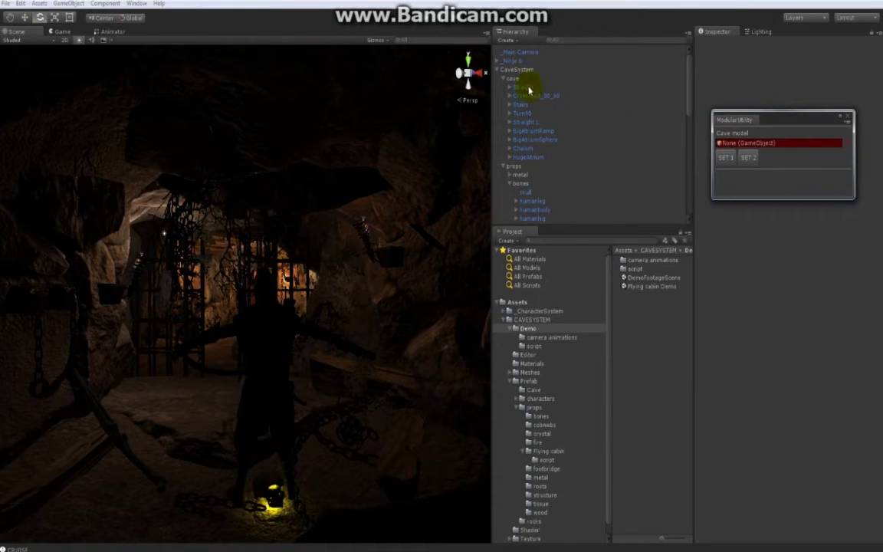
{"action": "mouse_move", "coordinate": [528, 90]}
{"action": "left_mouse_down"}
{"action": "mouse_move", "coordinate": [729, 147]}
{"action": "mouse_move", "coordinate": [801, 146]}
{"action": "left_mouse_up"}
{"action": "left_click", "coordinate": [749, 158]}
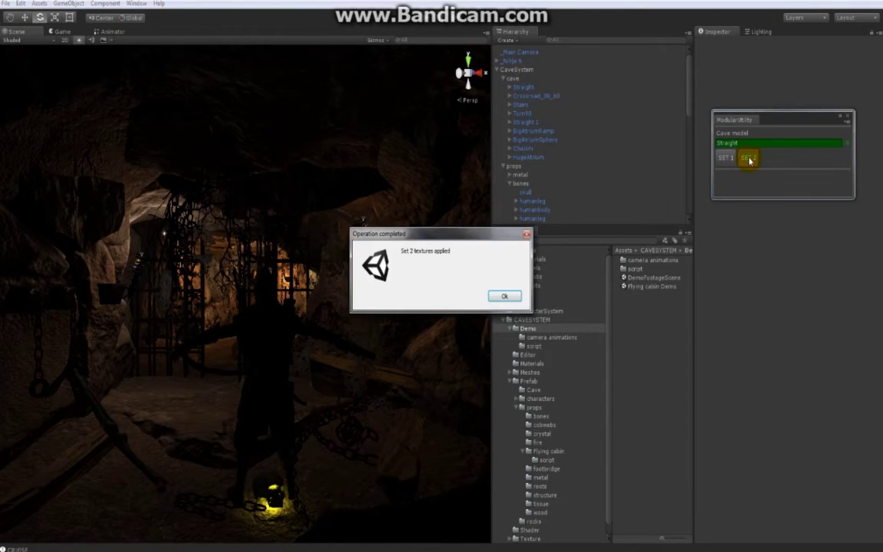
{"action": "left_click", "coordinate": [507, 295]}
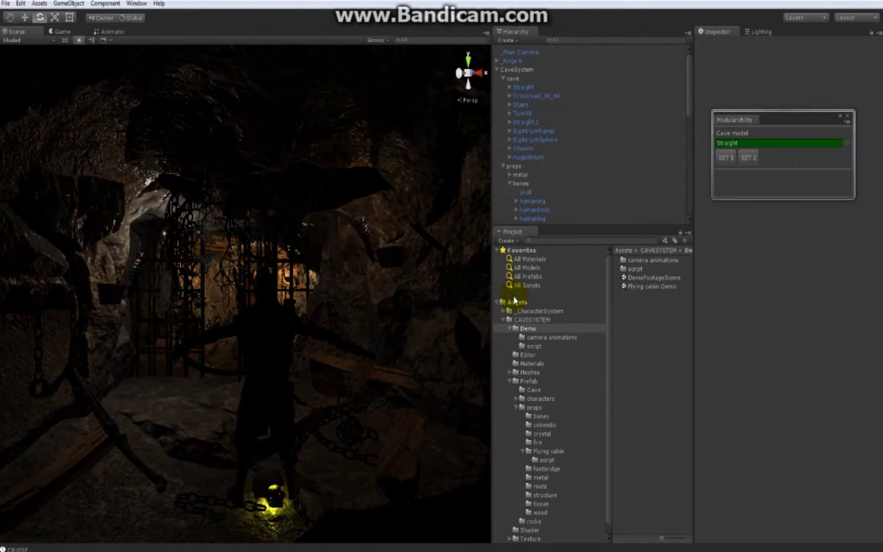
Apply texture set 2 to Crossroad_30_60, Stairs and Turn90
{"action": "left_click_drag", "start_coordinate": [535, 97], "coordinate": [734, 144]}
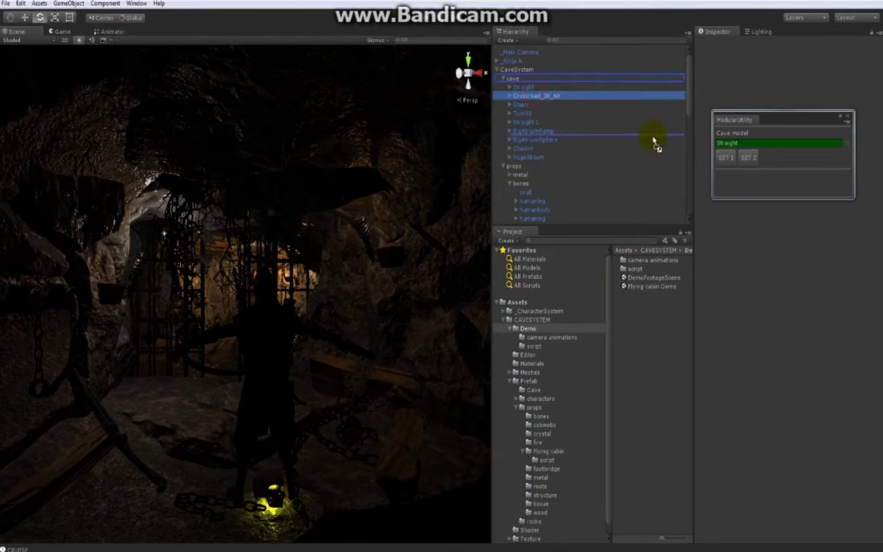
{"action": "left_click", "coordinate": [745, 160]}
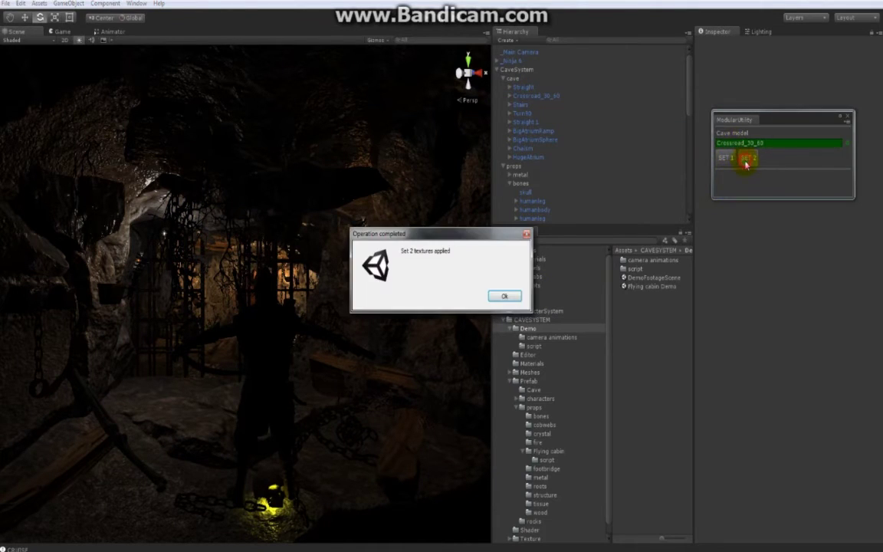
{"action": "left_click", "coordinate": [507, 292]}
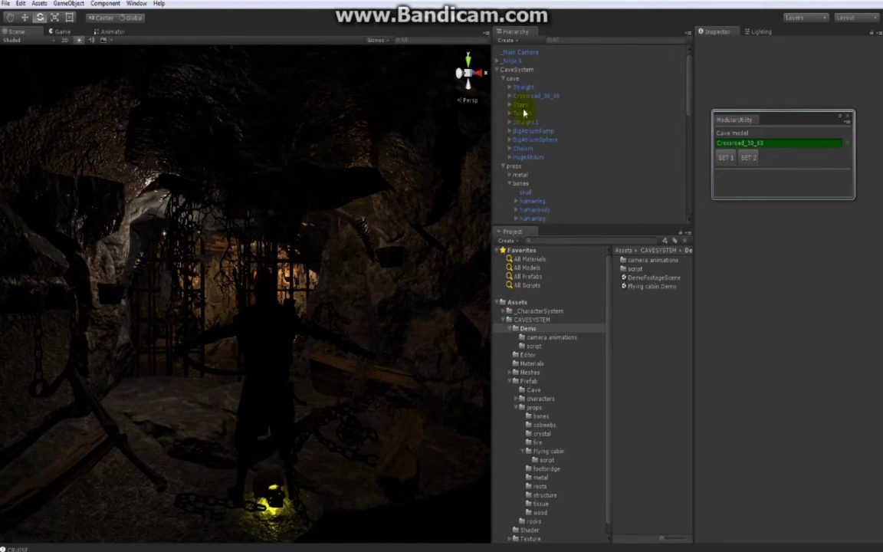
{"action": "left_click_drag", "start_coordinate": [523, 105], "coordinate": [728, 144]}
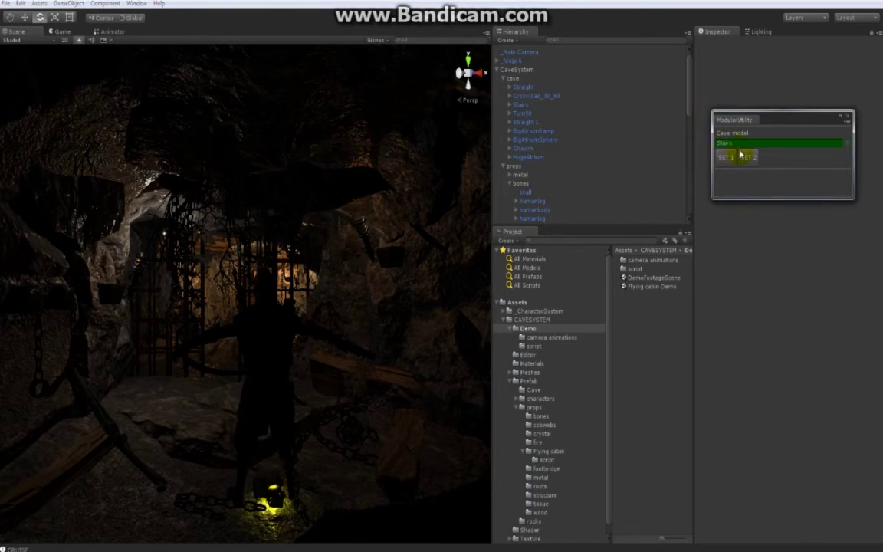
{"action": "left_click", "coordinate": [749, 159]}
{"action": "left_click", "coordinate": [500, 295]}
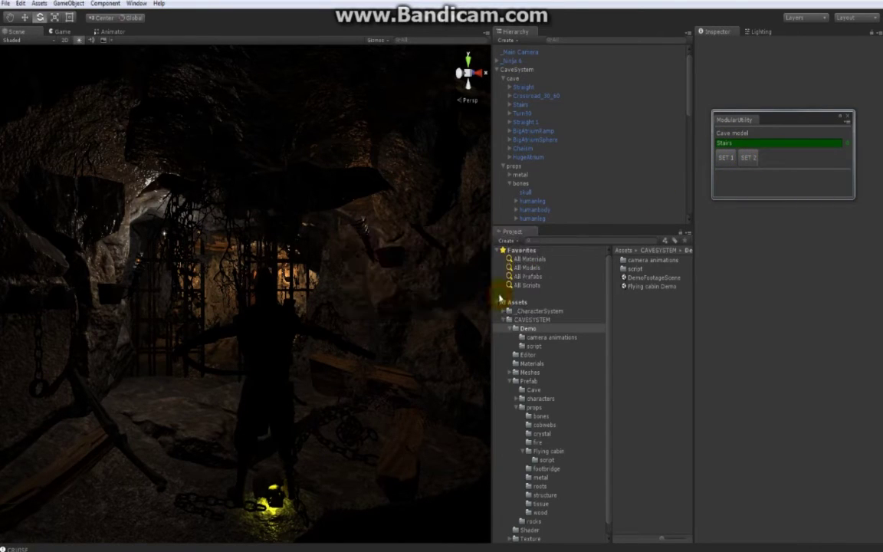
{"action": "left_click_drag", "start_coordinate": [522, 113], "coordinate": [728, 146]}
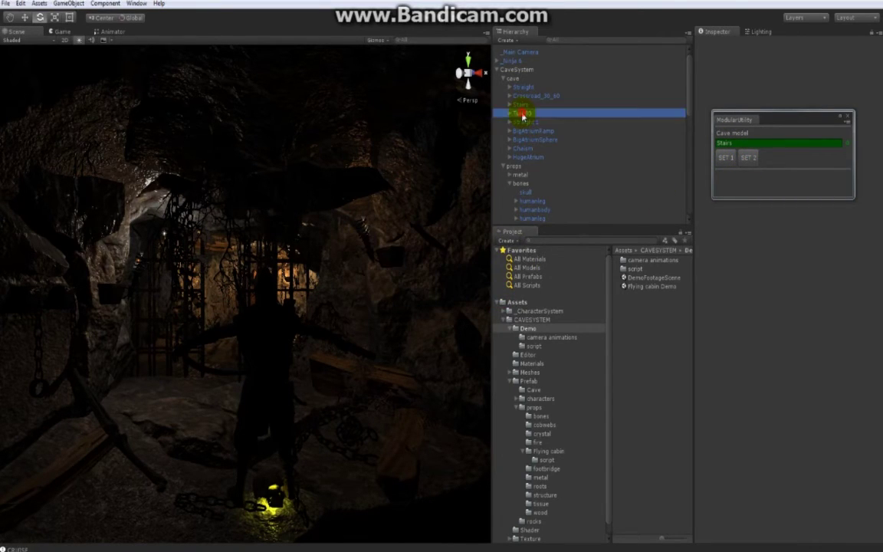
{"action": "left_click", "coordinate": [743, 159]}
{"action": "left_click", "coordinate": [505, 295]}
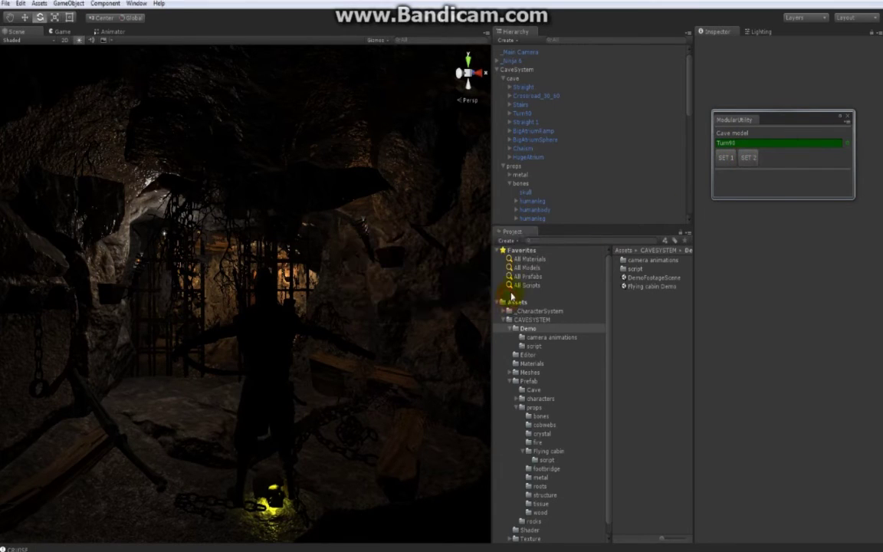
Apply texture set 2 to Straight 1, BigAtriumRamp and BigAtriumSphere
{"action": "left_click_drag", "start_coordinate": [535, 123], "coordinate": [724, 144]}
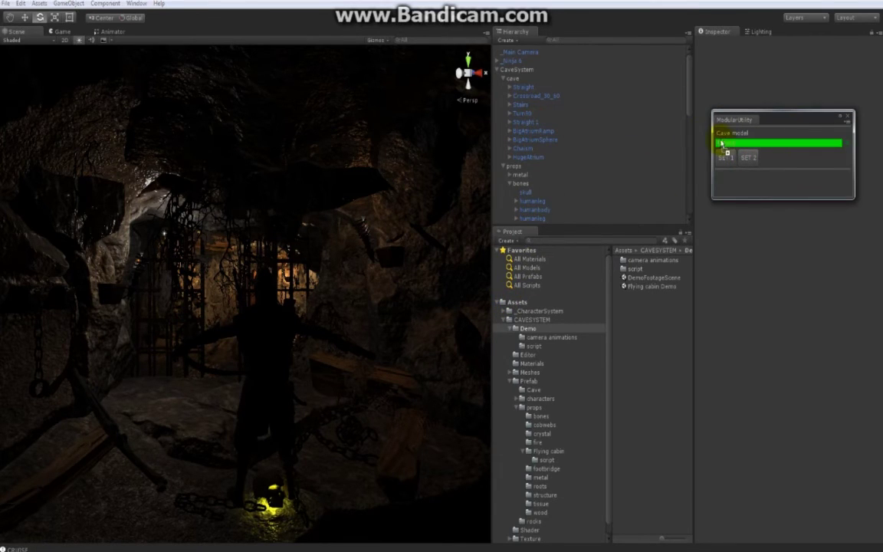
{"action": "left_click", "coordinate": [745, 160]}
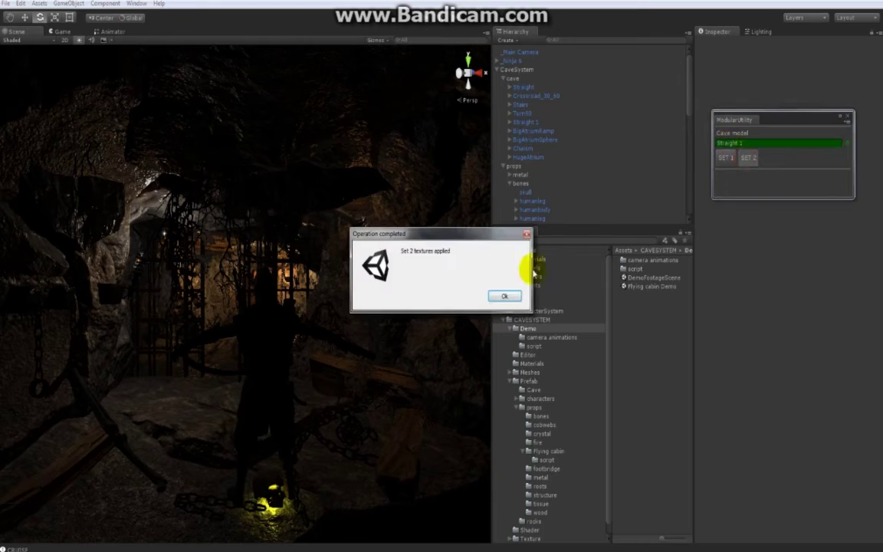
{"action": "left_click", "coordinate": [506, 296]}
{"action": "left_click_drag", "start_coordinate": [537, 135], "coordinate": [723, 144]}
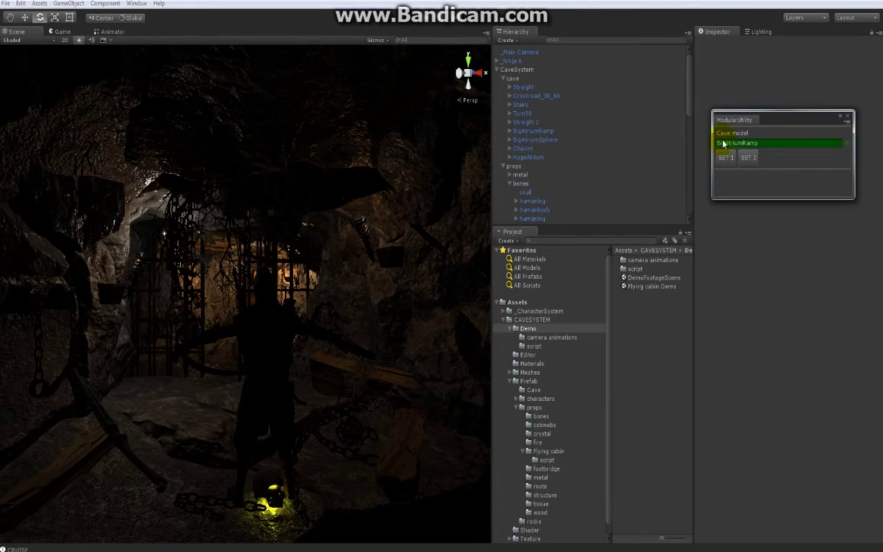
{"action": "left_click", "coordinate": [748, 159]}
{"action": "left_click", "coordinate": [506, 296]}
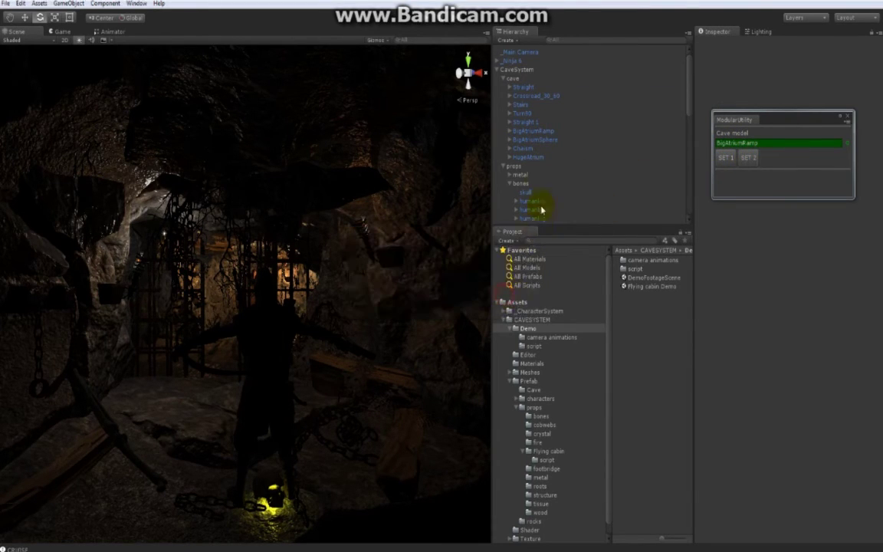
{"action": "left_click_drag", "start_coordinate": [541, 142], "coordinate": [724, 144]}
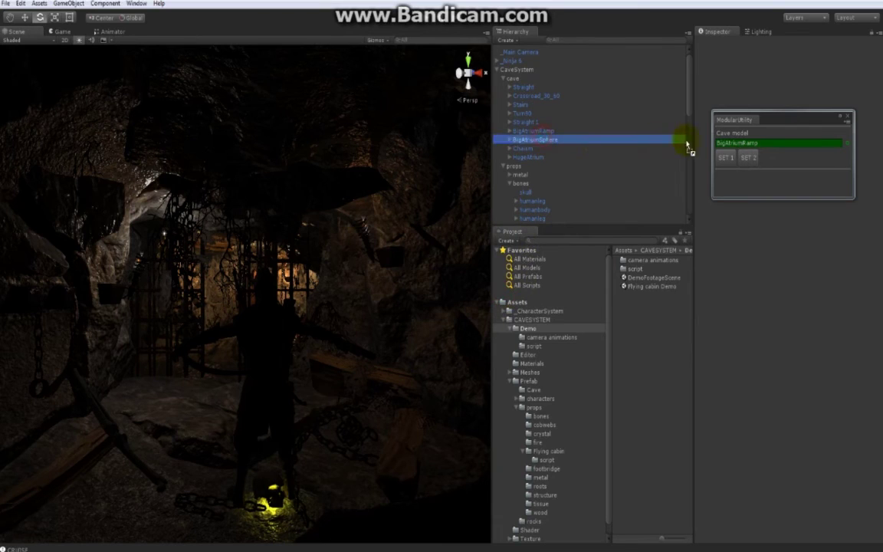
{"action": "left_click", "coordinate": [747, 159]}
{"action": "left_click", "coordinate": [505, 296]}
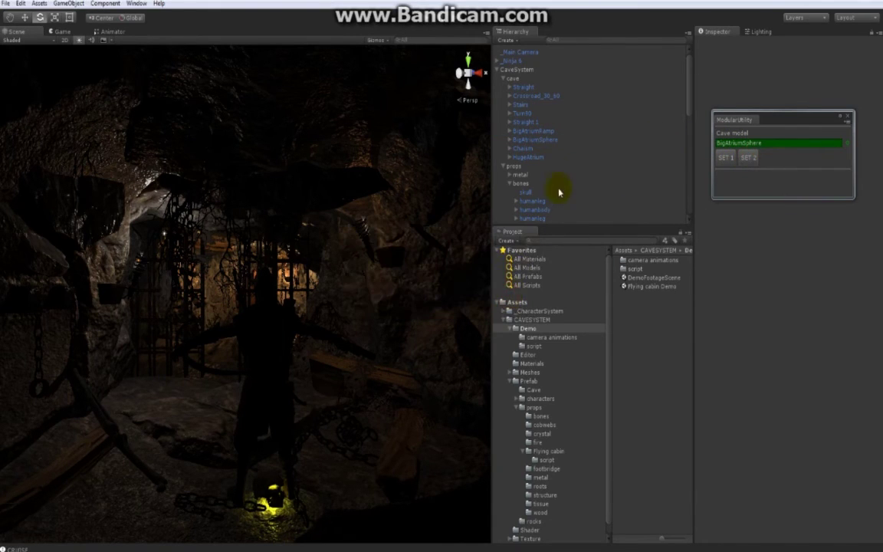
Apply texture set 2 to Chasm and HugeAtrium, then close the utility window
{"action": "left_click_drag", "start_coordinate": [534, 149], "coordinate": [725, 144]}
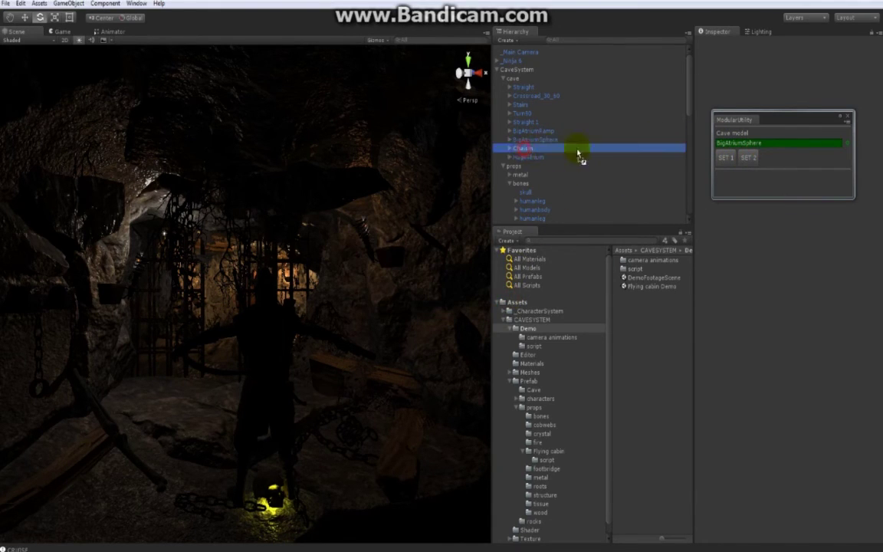
{"action": "left_click", "coordinate": [746, 159]}
{"action": "left_click", "coordinate": [505, 296]}
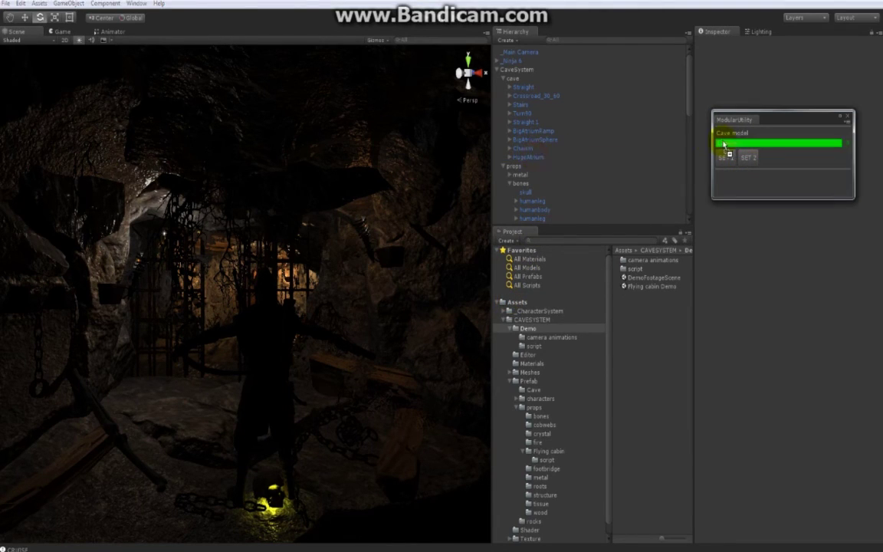
{"action": "left_click_drag", "start_coordinate": [534, 158], "coordinate": [725, 144]}
{"action": "left_click", "coordinate": [747, 158]}
{"action": "left_click", "coordinate": [505, 296]}
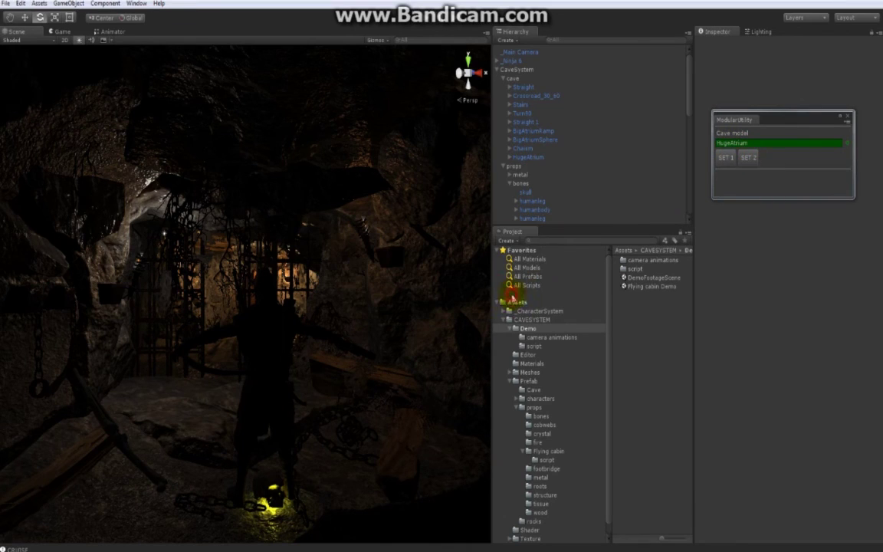
{"action": "left_click", "coordinate": [847, 118]}
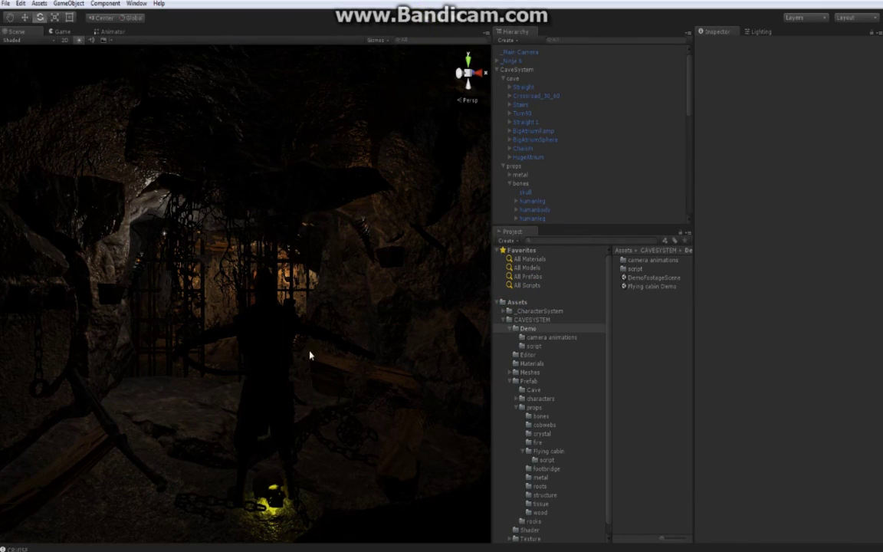
Run the cave scene in play mode with Ctrl+P
{"action": "key", "text": "ctrl+p"}
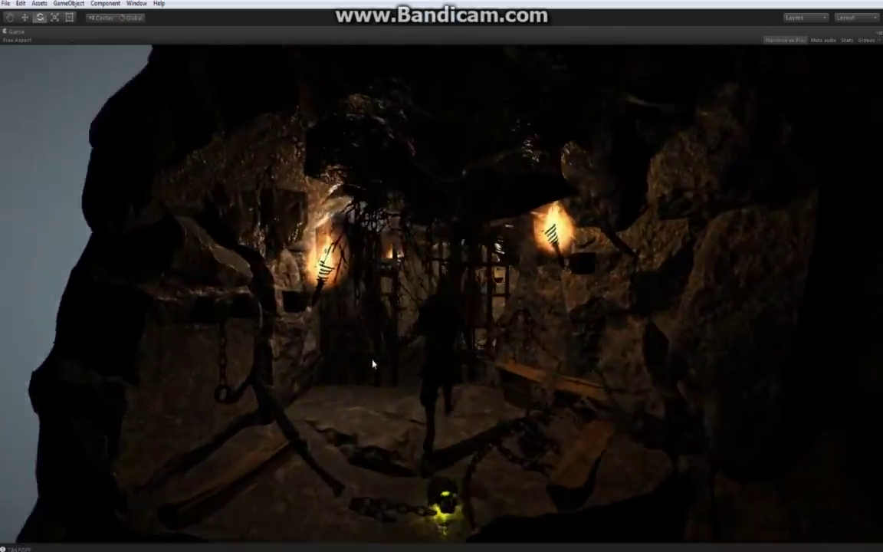